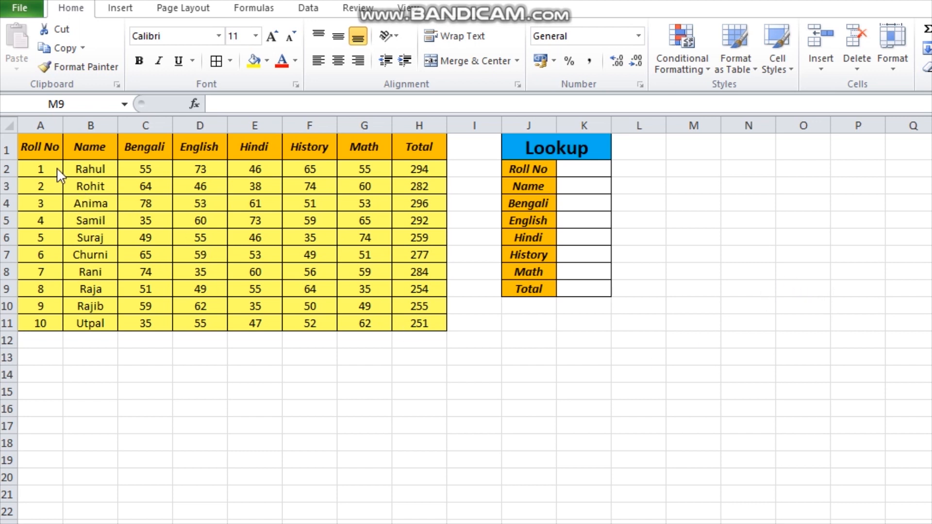
pyautogui.moveTo(27, 145); pyautogui.dragTo(416, 321)
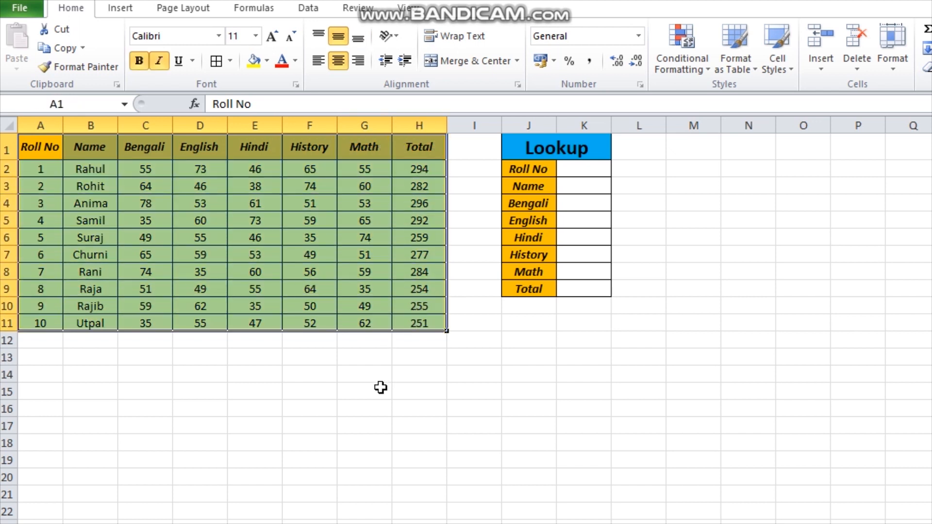
pyautogui.click(366, 403)
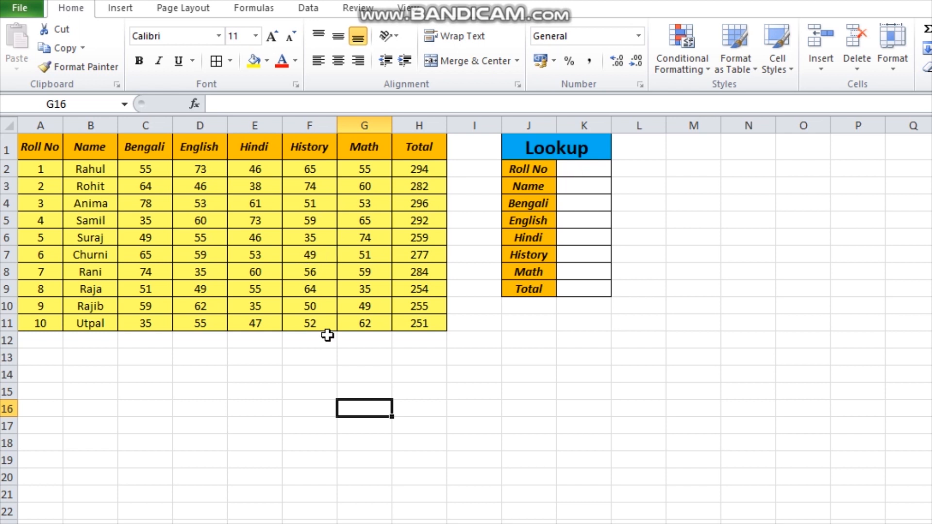
pyautogui.click(178, 396)
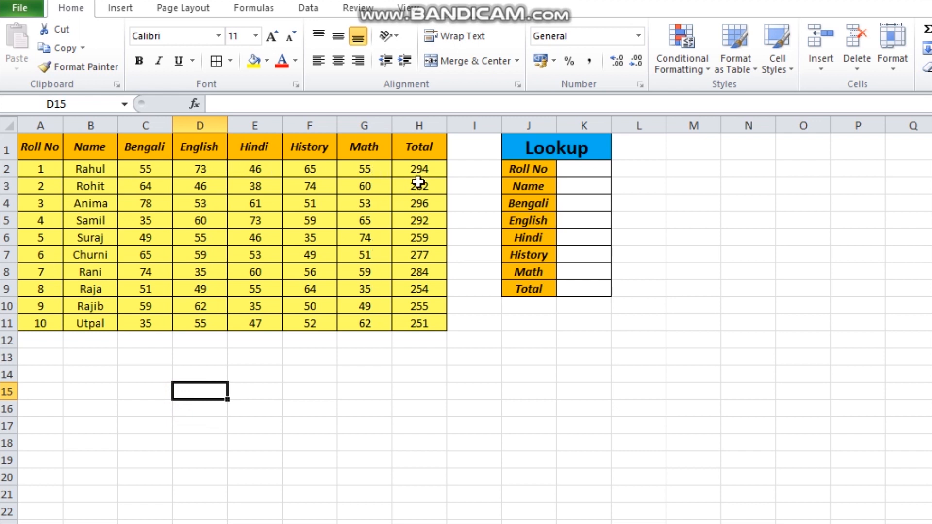
pyautogui.click(381, 393)
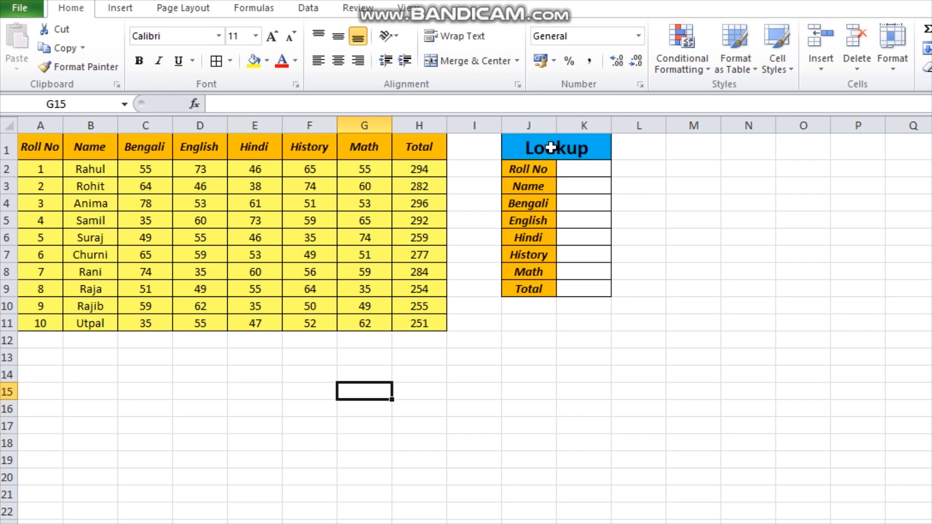
pyautogui.click(580, 169)
pyautogui.click(584, 190)
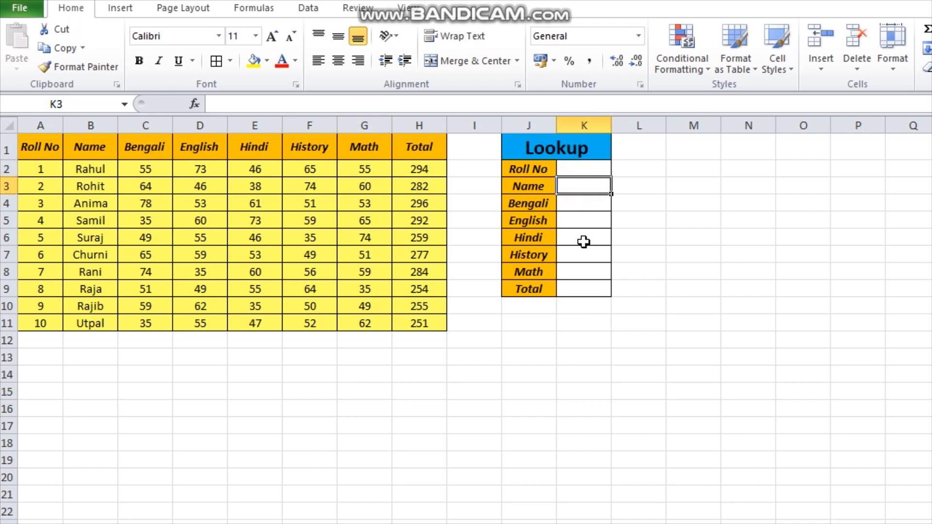
pyautogui.click(576, 170)
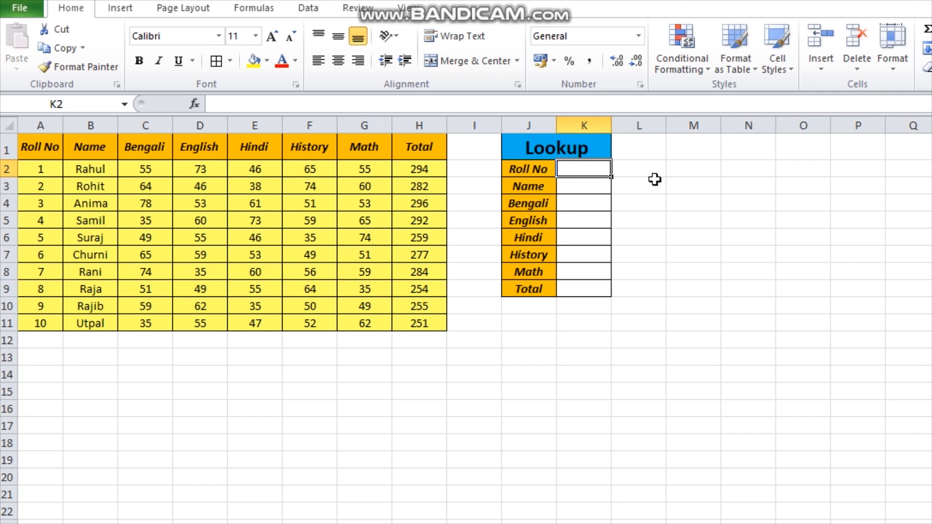
# Enter a LOOKUP formula in the Name cell K3 that searches for K2 in the range A1:B11
pyautogui.click(571, 189)
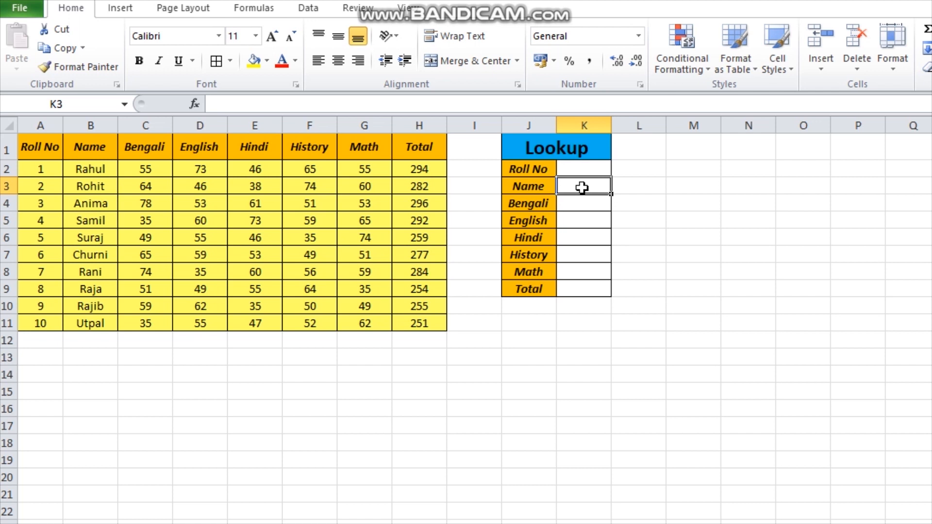
pyautogui.write('=lookup')
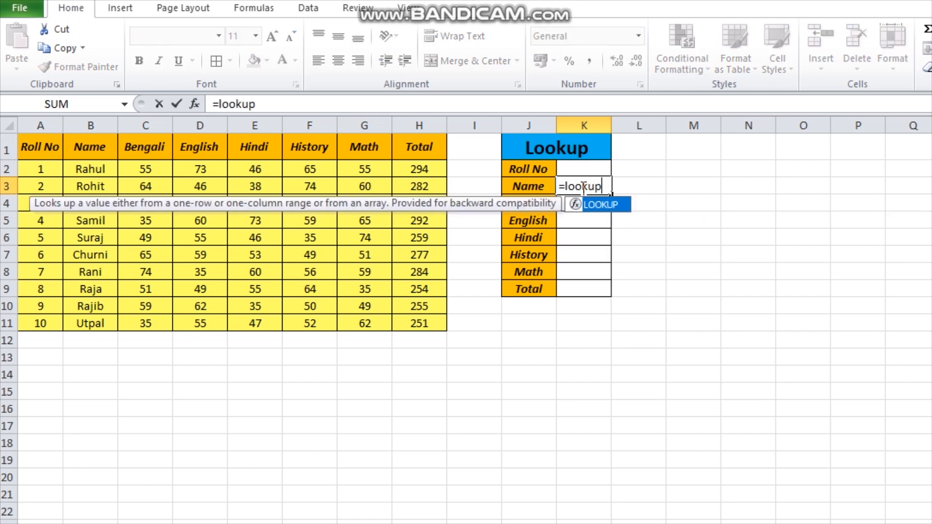
pyautogui.write('(')
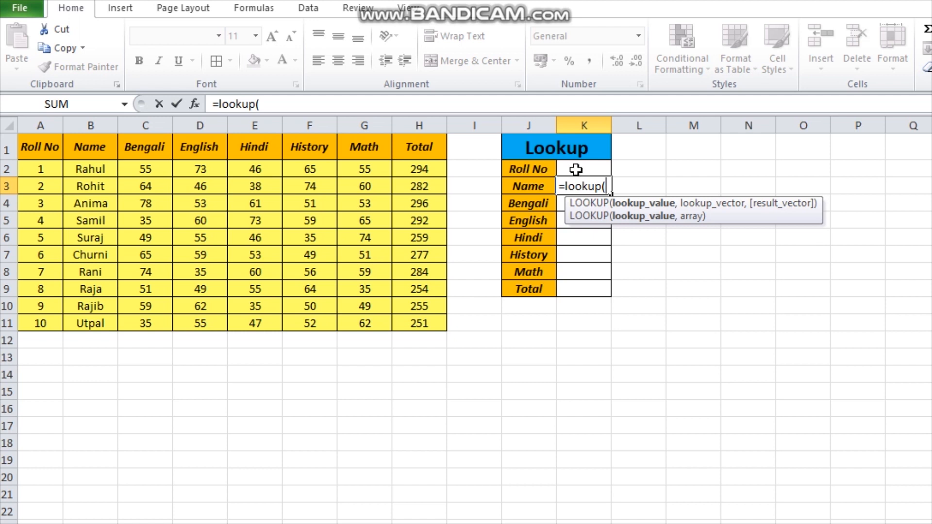
pyautogui.click(586, 170)
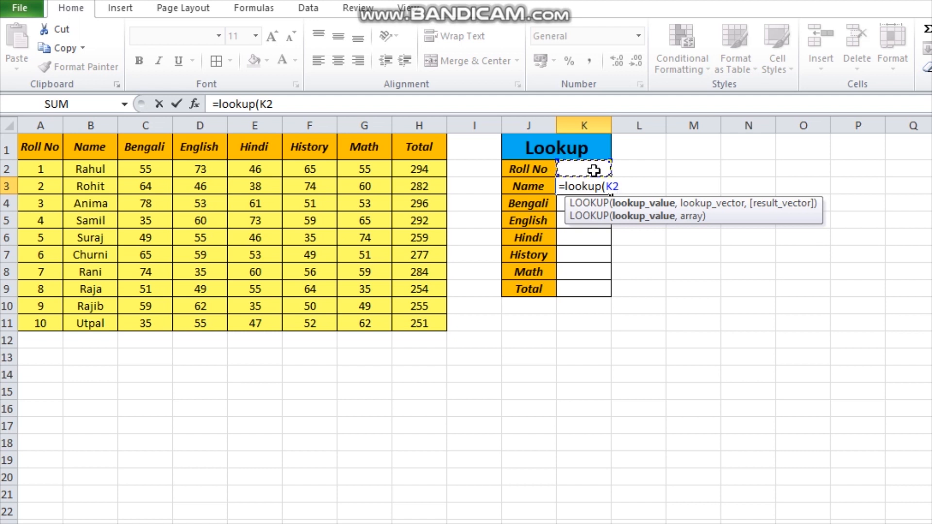
pyautogui.write(',')
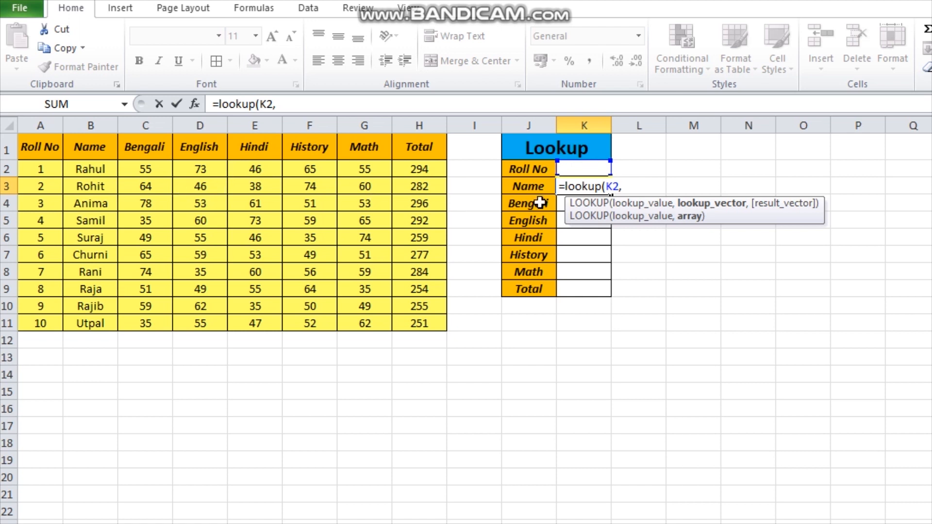
pyautogui.moveTo(40, 150); pyautogui.dragTo(108, 321)
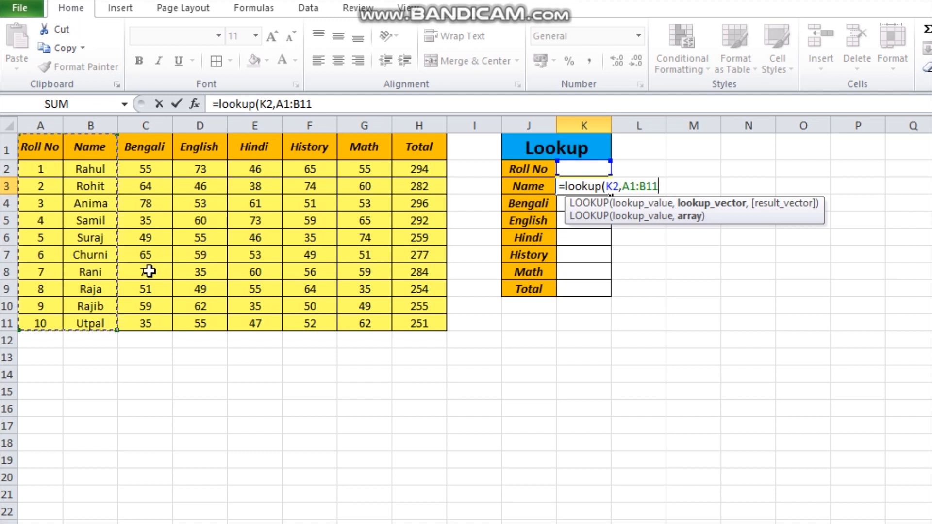
pyautogui.write(')')
pyautogui.press('Return')
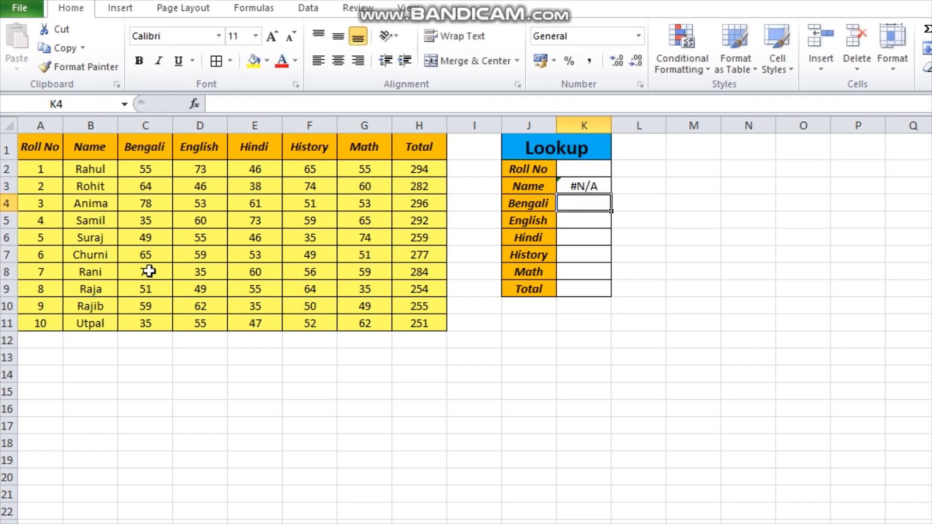
# Enter 2 as the Roll No in cell K2 of the Lookup table
pyautogui.click(591, 171)
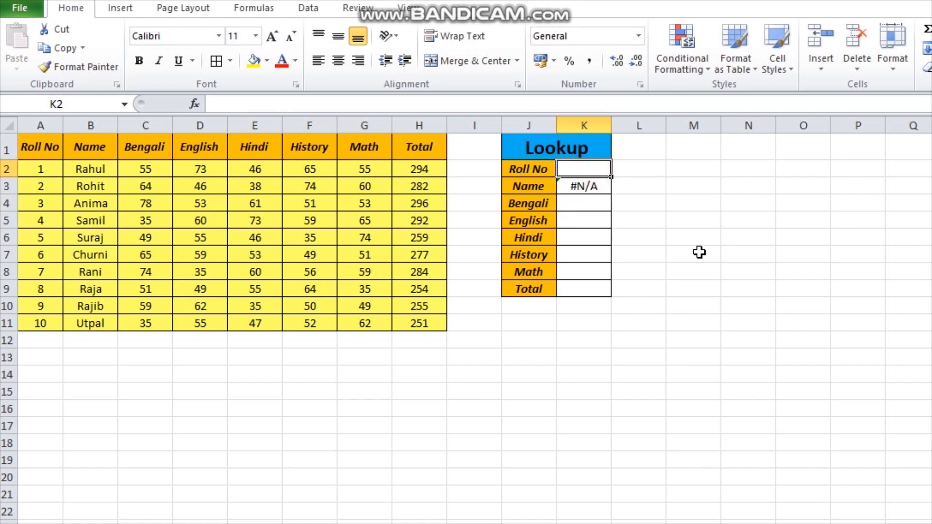
pyautogui.write('2')
pyautogui.press('Return')
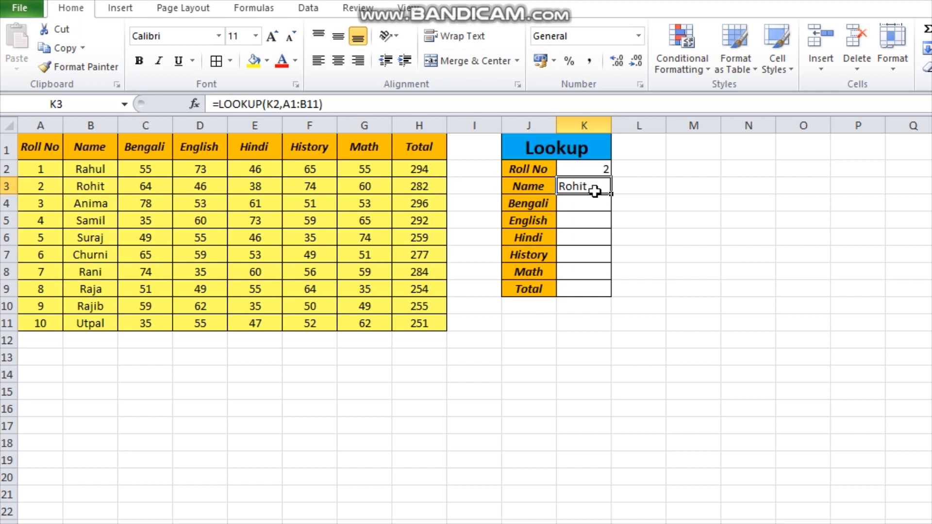
# Enter a LOOKUP formula in the Bengali cell K4 that searches for K2 in the range A1:C11
pyautogui.click(591, 211)
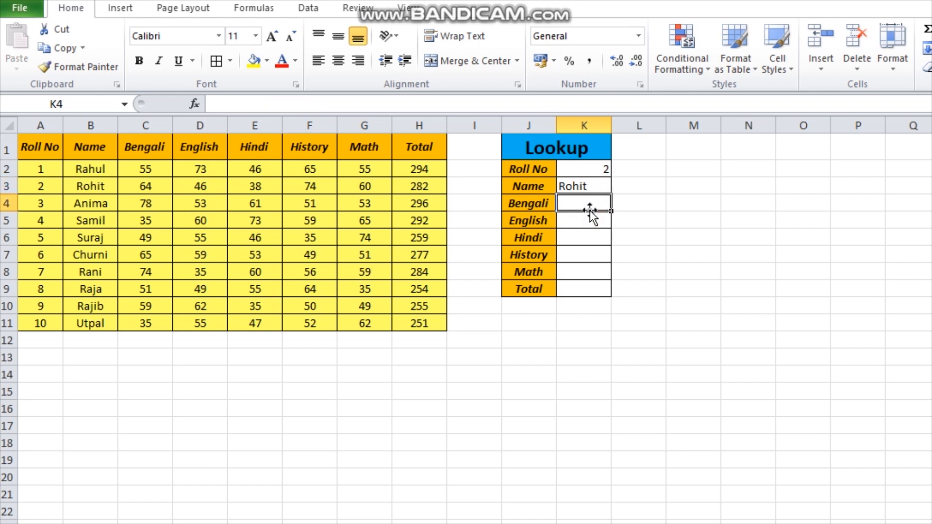
pyautogui.write('=loo')
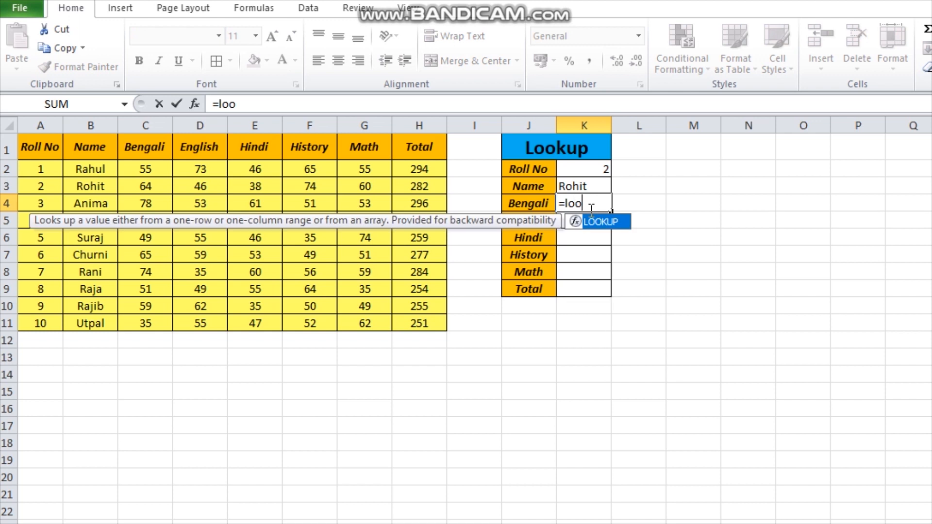
pyautogui.write('kup(')
pyautogui.click(602, 169)
pyautogui.write(',')
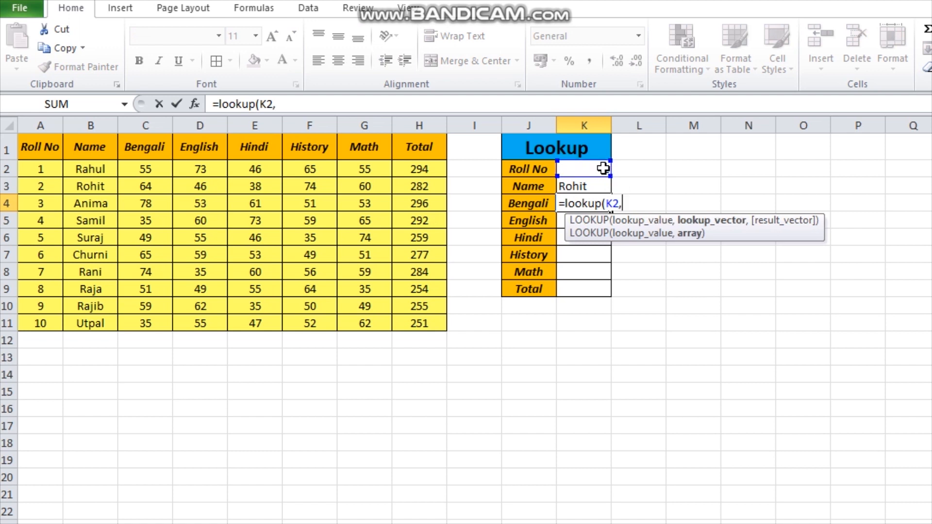
pyautogui.moveTo(31, 142); pyautogui.dragTo(181, 337)
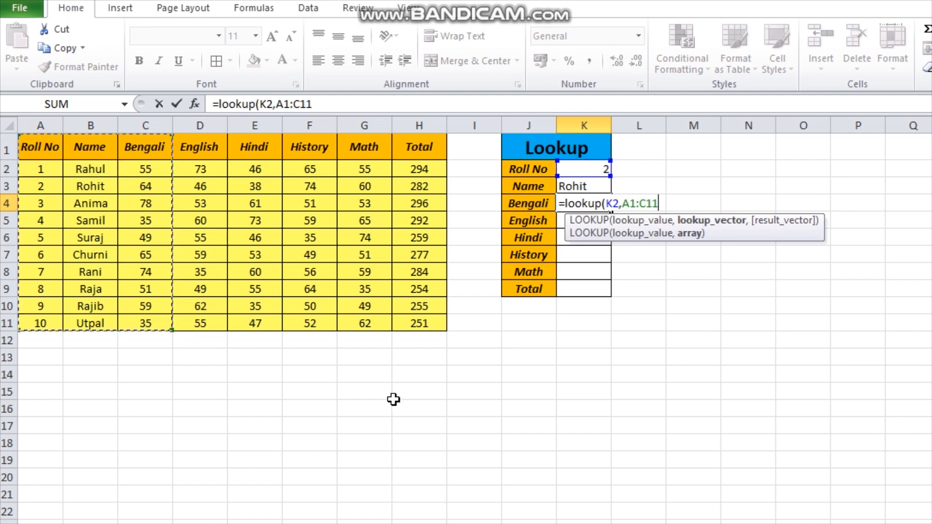
pyautogui.write(')')
pyautogui.press('Return')
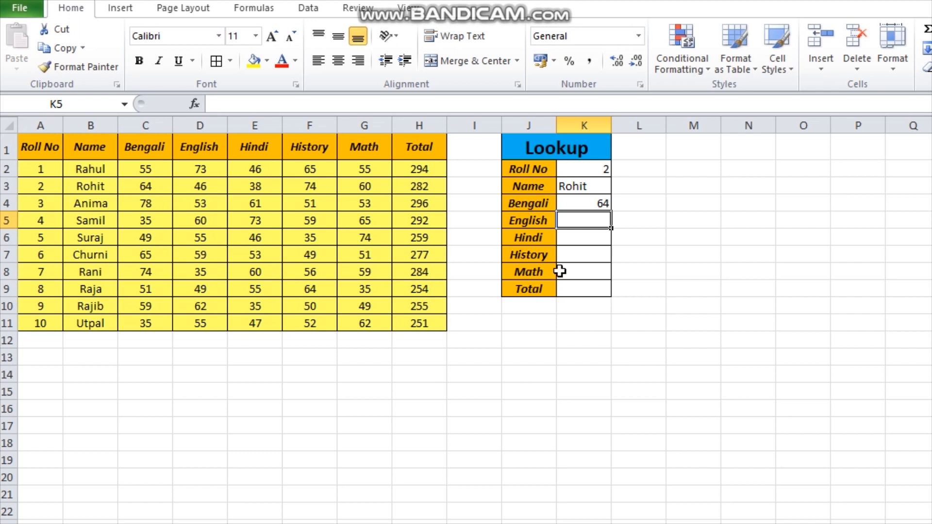
# Enter a LOOKUP formula in the English cell K5 that searches for K2 in the range A1:D11
pyautogui.write('=look')
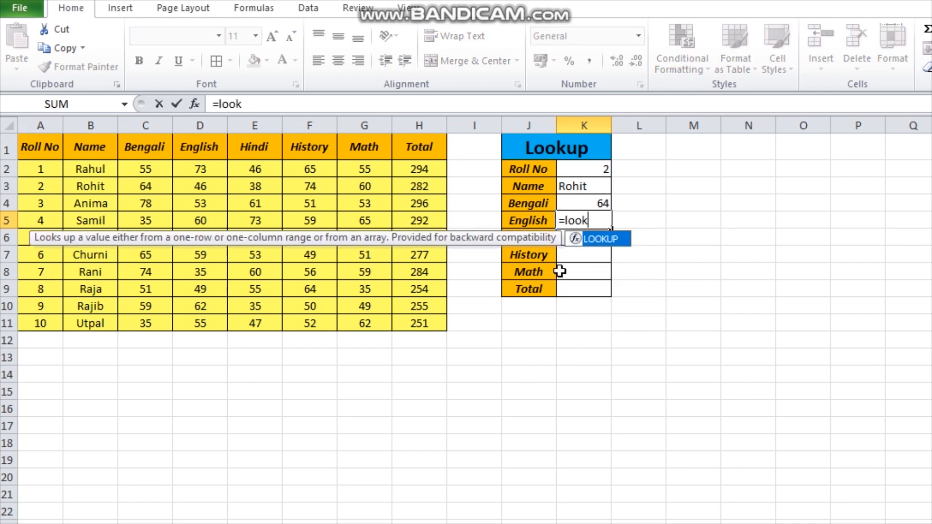
pyautogui.write('up(')
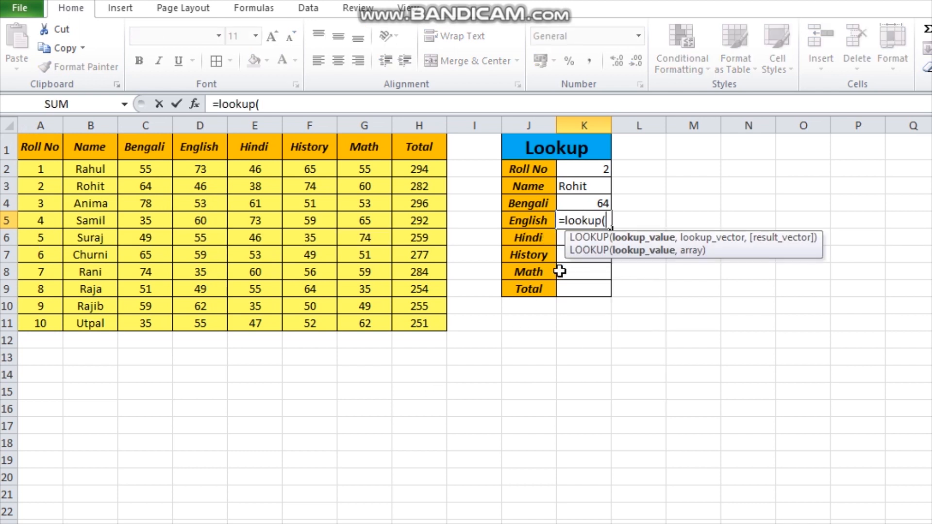
pyautogui.click(587, 167)
pyautogui.write(',')
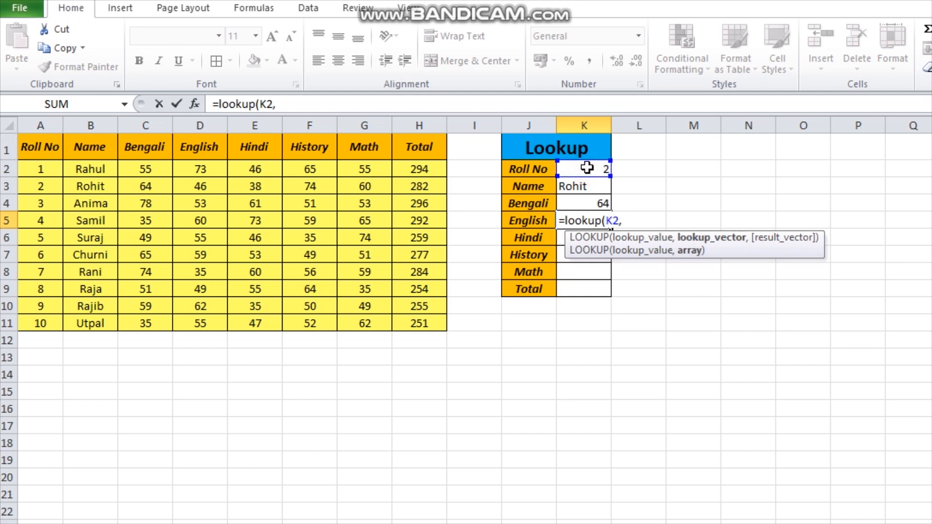
pyautogui.moveTo(41, 146); pyautogui.dragTo(203, 316)
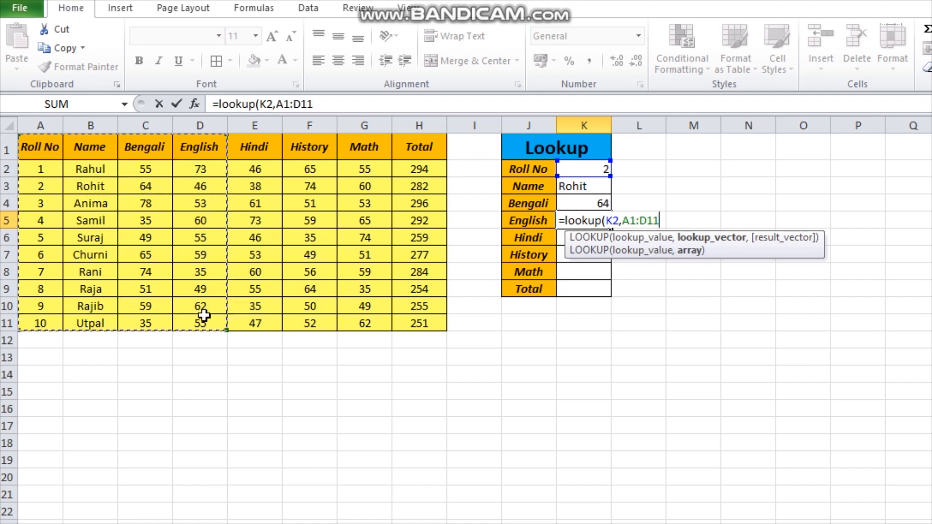
pyautogui.write(')')
pyautogui.press('Return')
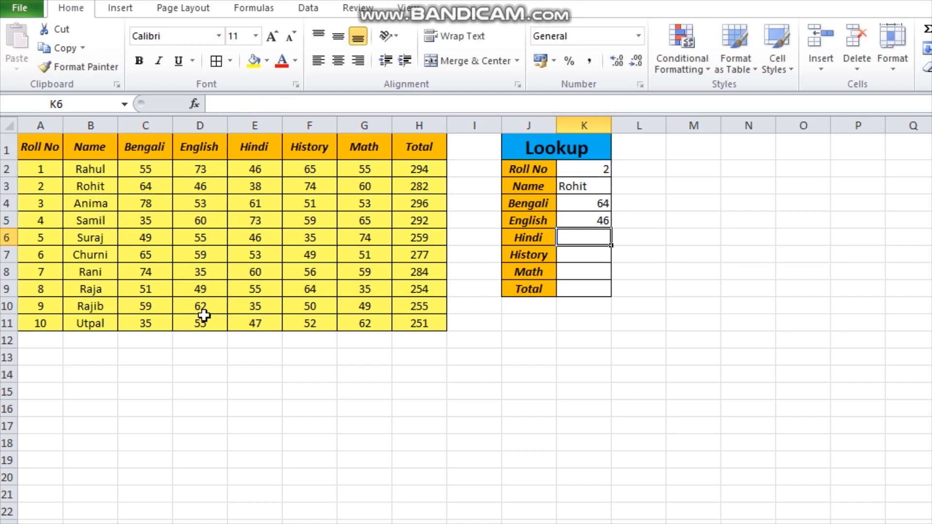
# Enter a LOOKUP formula in the Hindi cell K6 that searches for K2 in the range A1:E11
pyautogui.write('=loo')
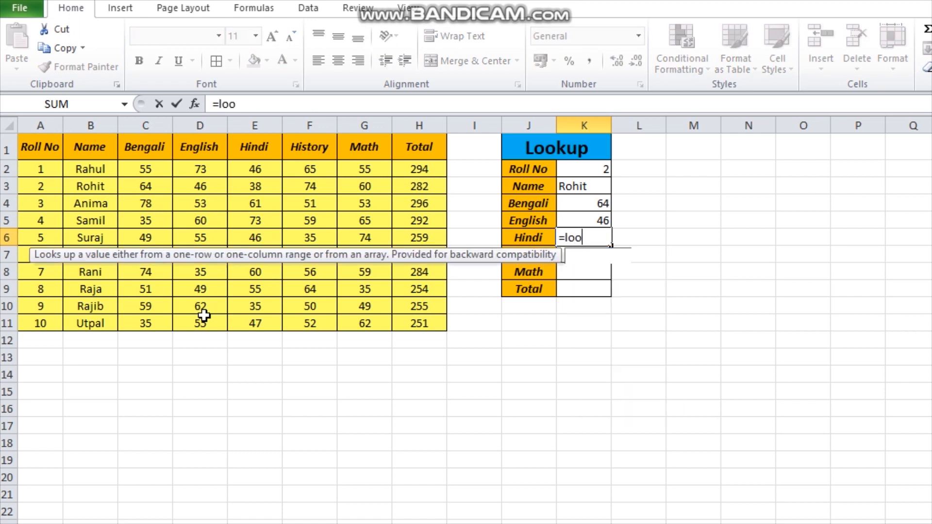
pyautogui.write('kup')
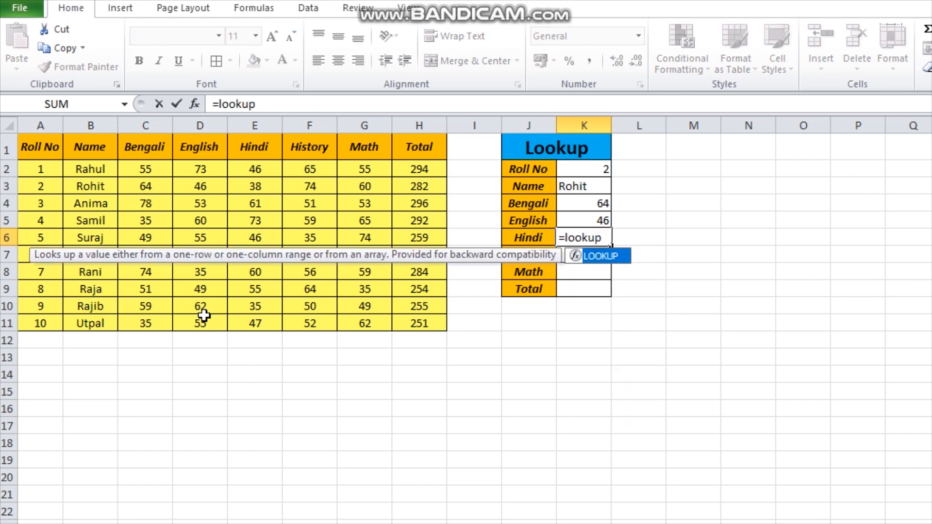
pyautogui.write('(')
pyautogui.click(575, 170)
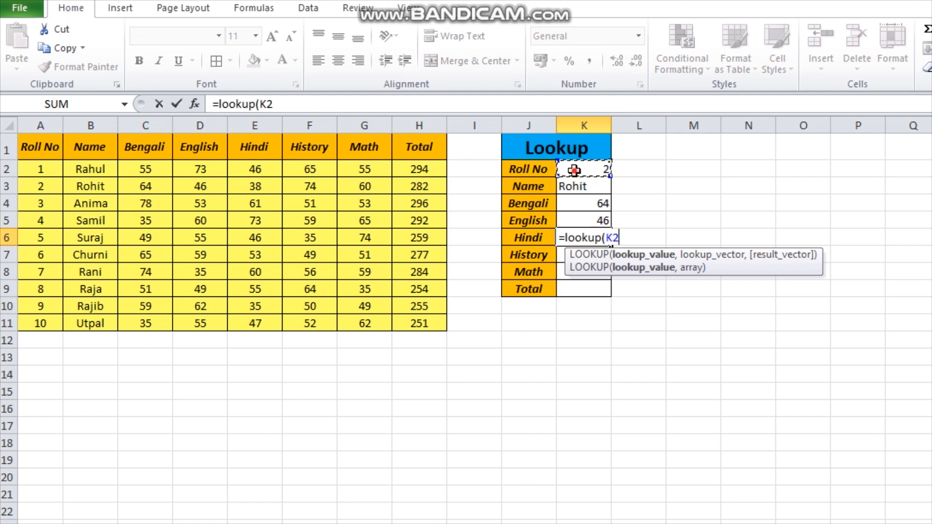
pyautogui.write(',')
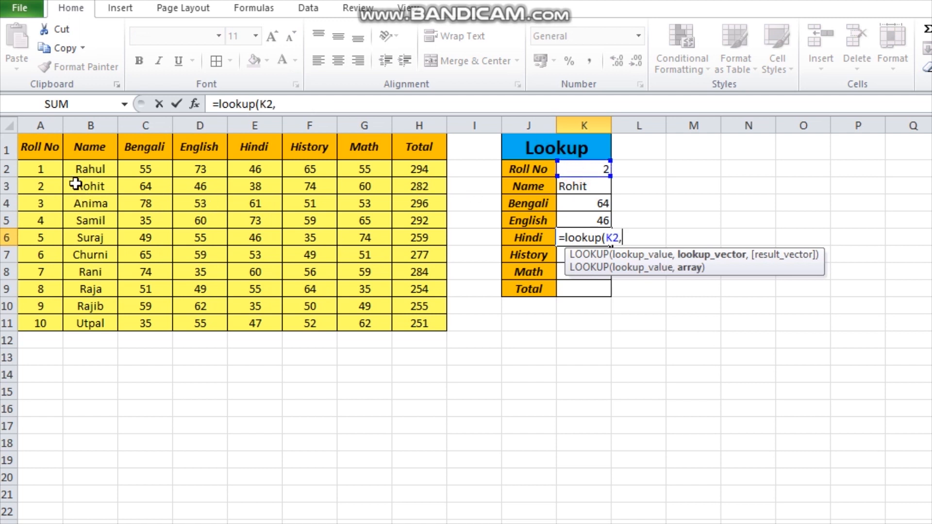
pyautogui.moveTo(21, 140); pyautogui.dragTo(248, 318)
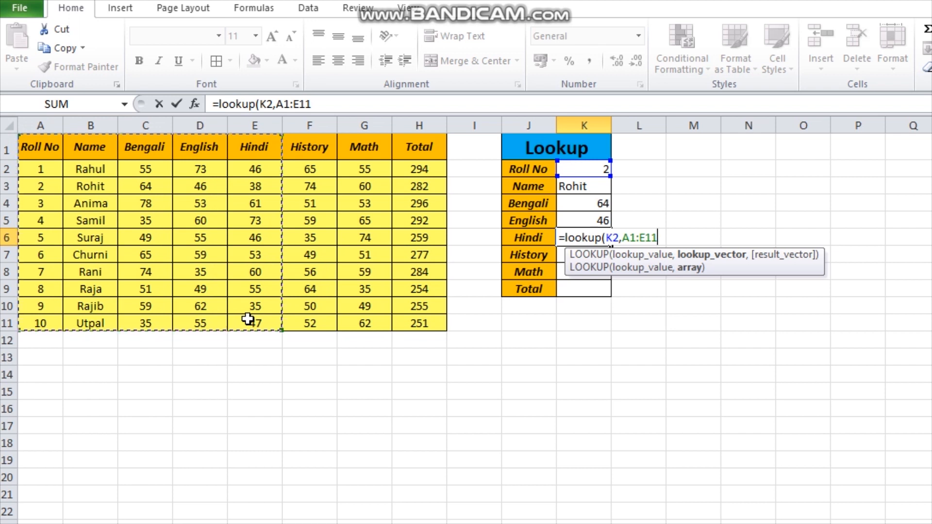
pyautogui.write(')')
pyautogui.press('Return')
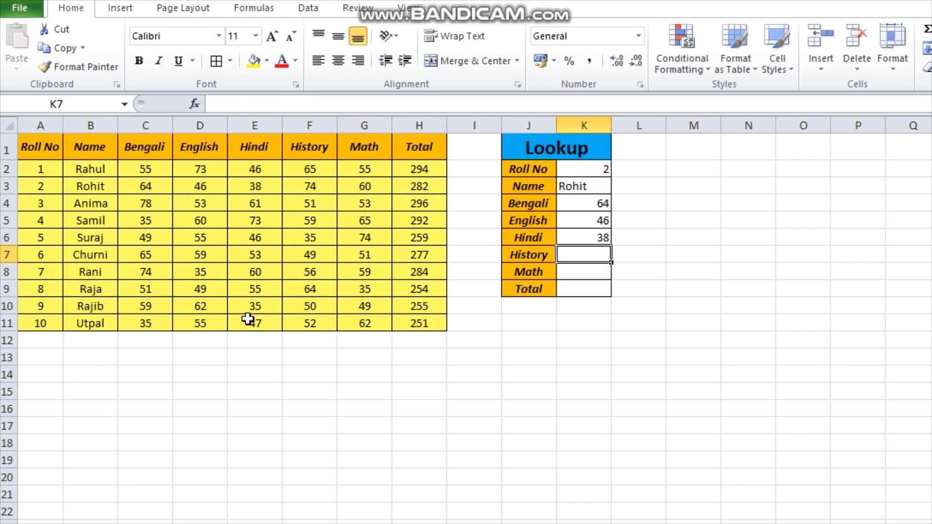
# Enter a LOOKUP formula in the History cell K7 that searches for K2 in the range A1:F11
pyautogui.write('=')
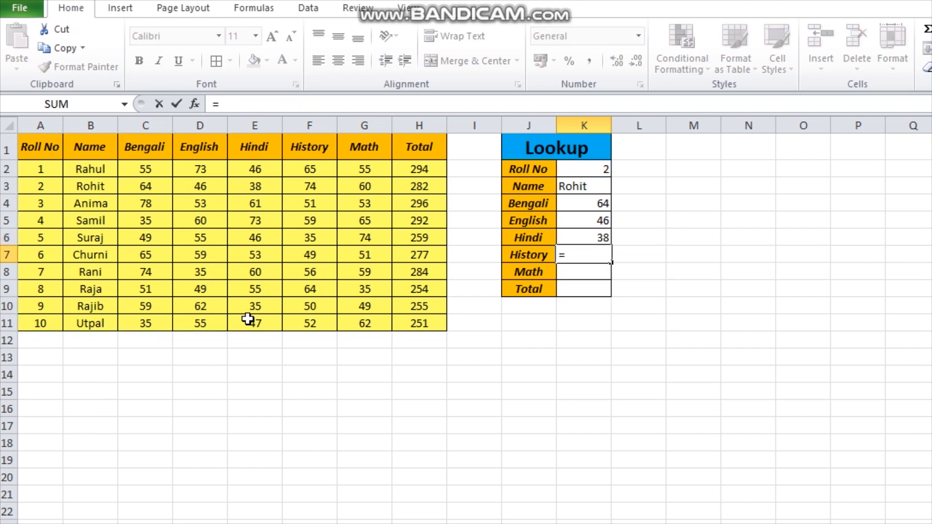
pyautogui.write('lookup(')
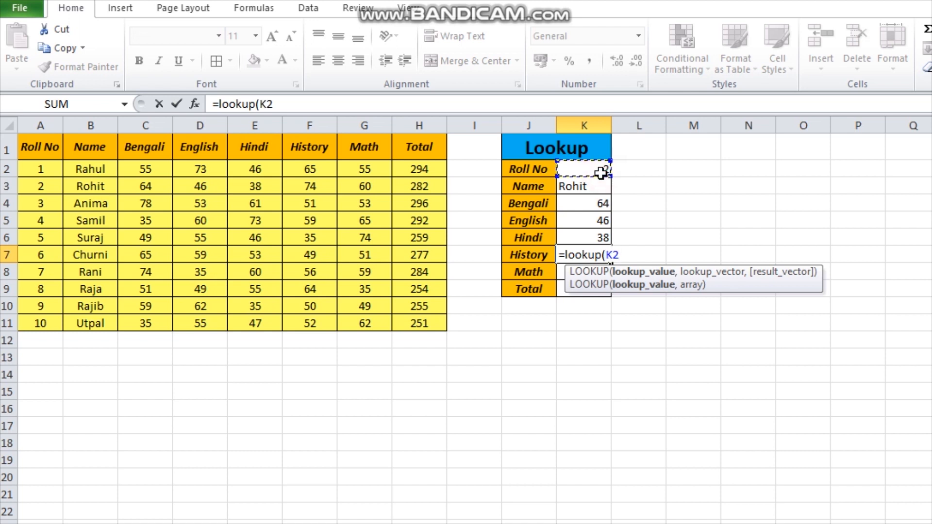
pyautogui.write(',')
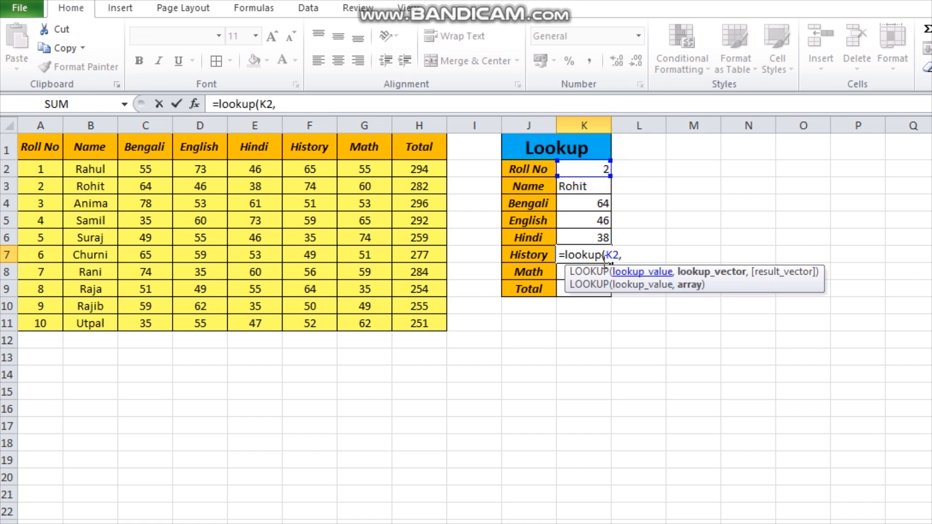
pyautogui.moveTo(46, 147); pyautogui.dragTo(316, 331)
pyautogui.write(')')
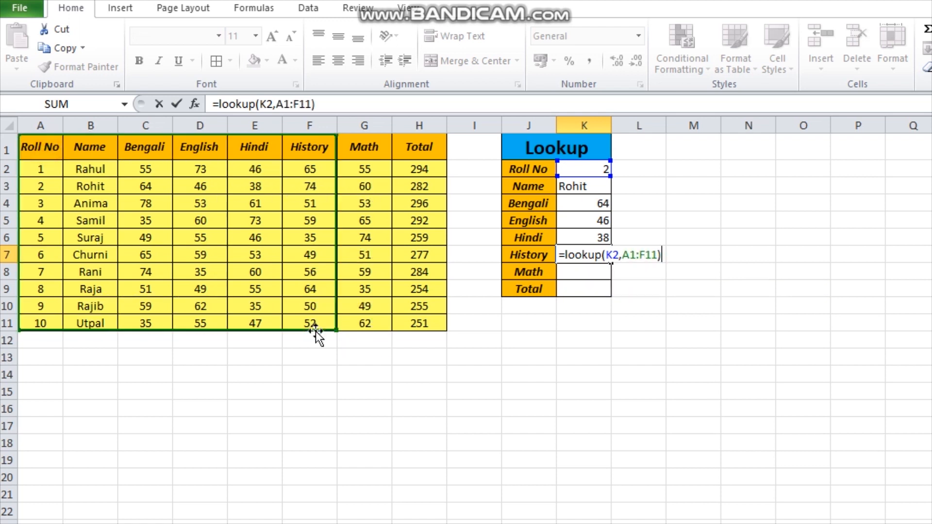
pyautogui.press('Return')
# Enter a LOOKUP formula in the Math cell K8 that searches for K2 in the range A1:G11
pyautogui.write('=')
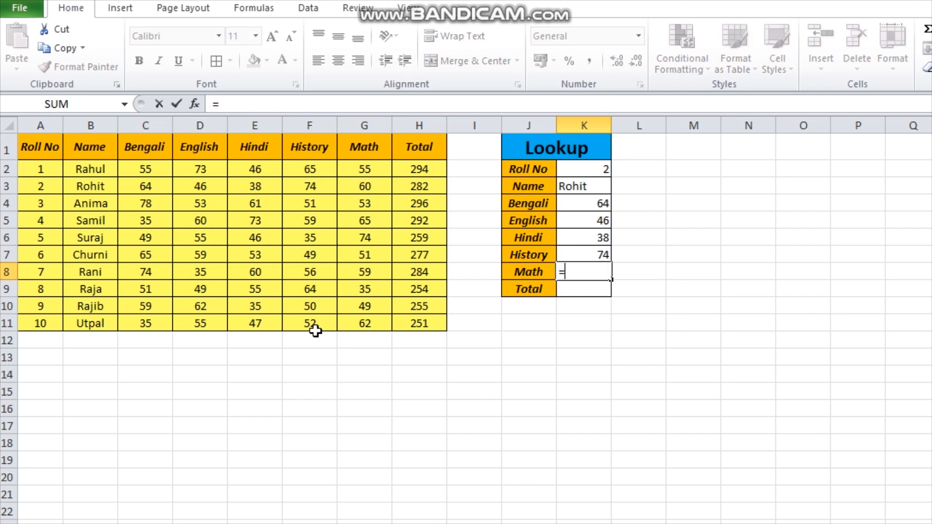
pyautogui.write('loo')
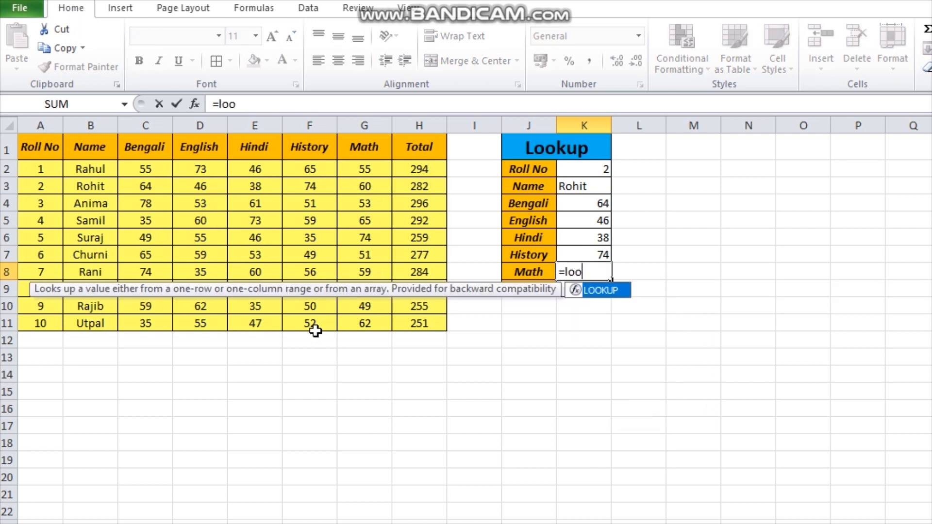
pyautogui.write('kup(')
pyautogui.click(587, 165)
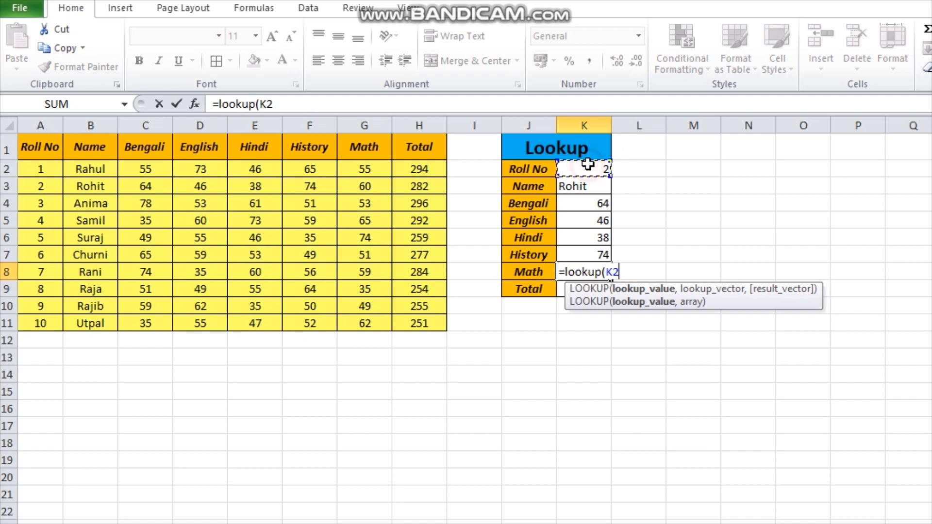
pyautogui.write(',')
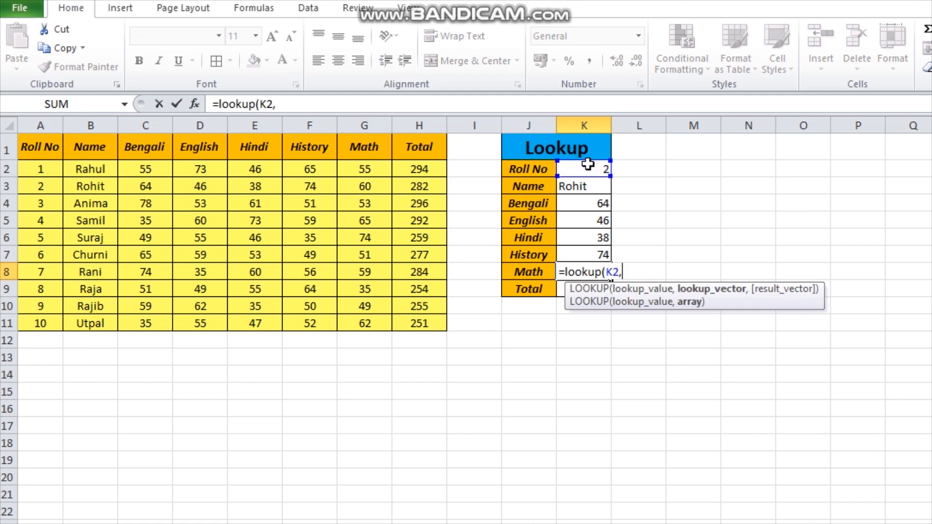
pyautogui.moveTo(41, 152); pyautogui.dragTo(363, 316)
pyautogui.write(')')
pyautogui.press('Return')
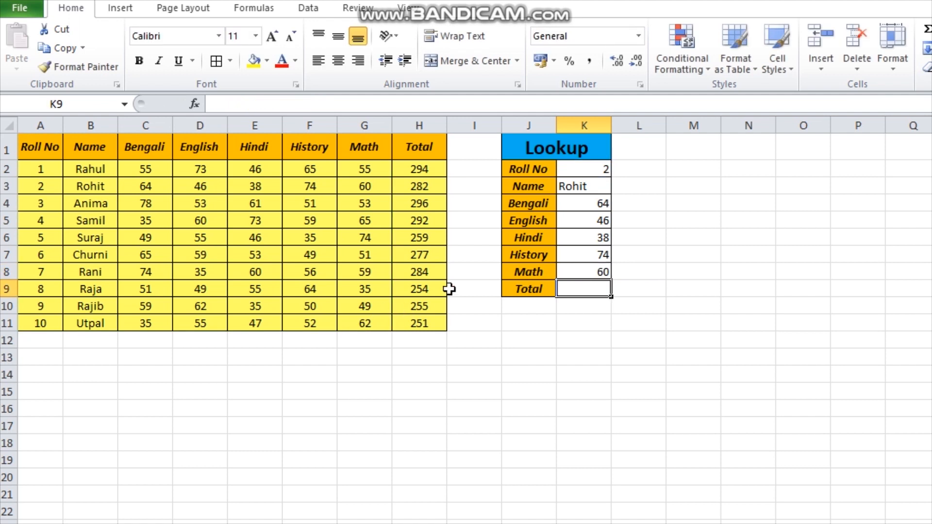
# Enter a LOOKUP formula in the Total cell K9 that searches for K2 in the range A1:H11
pyautogui.write('=')
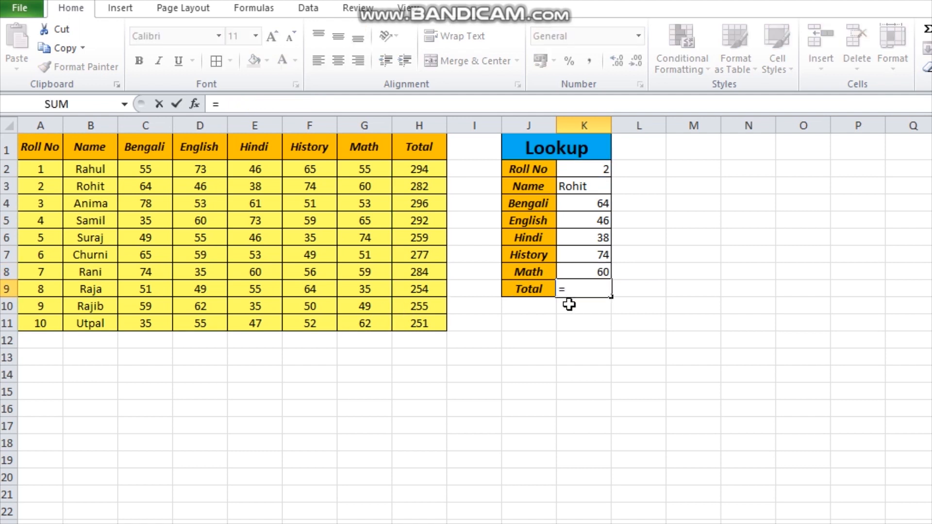
pyautogui.write('looku')
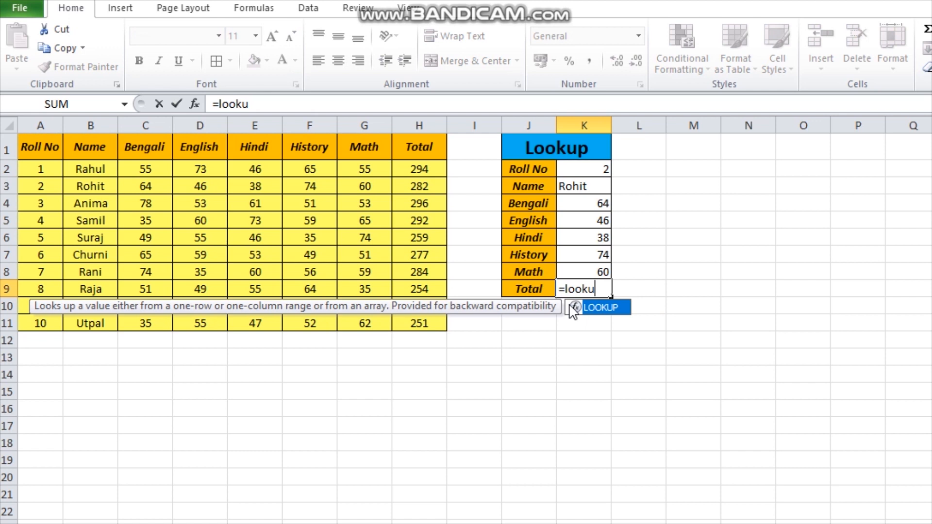
pyautogui.write('p(')
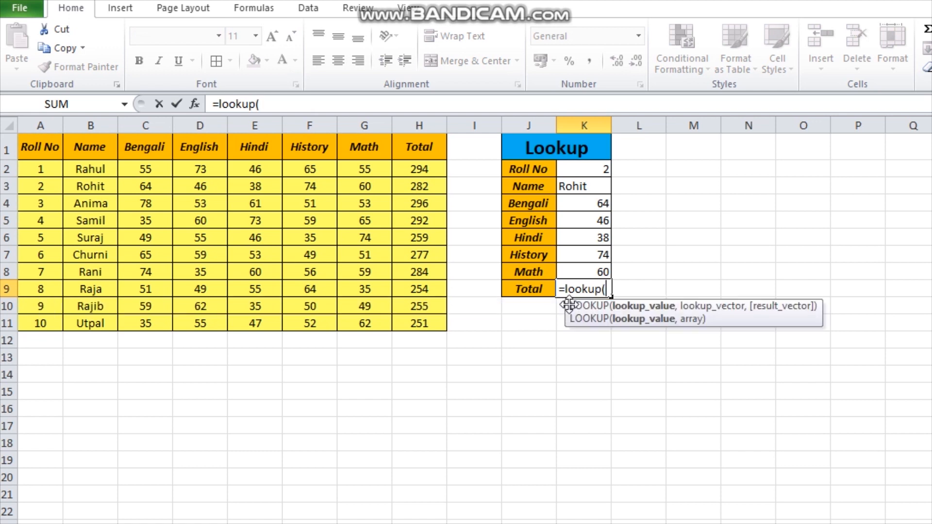
pyautogui.click(580, 172)
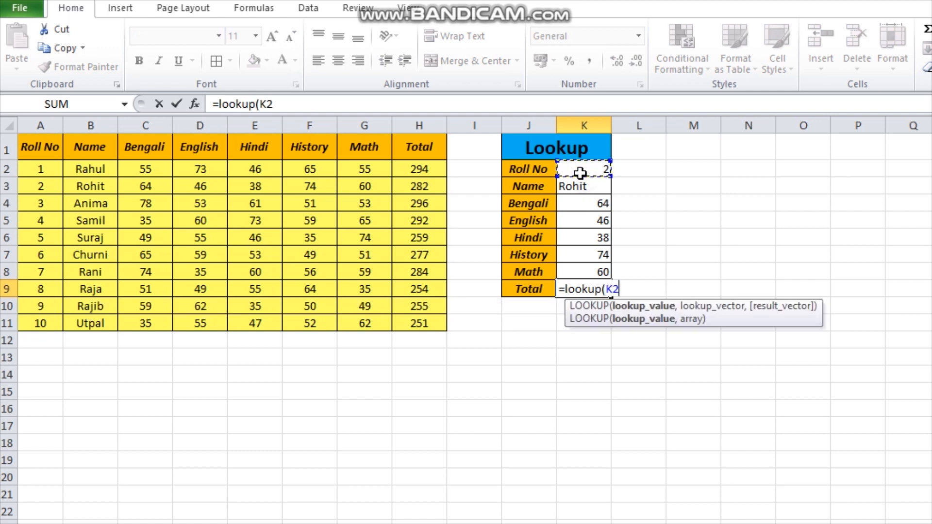
pyautogui.write(',')
pyautogui.moveTo(31, 145); pyautogui.dragTo(410, 318)
pyautogui.write(')')
pyautogui.press('Return')
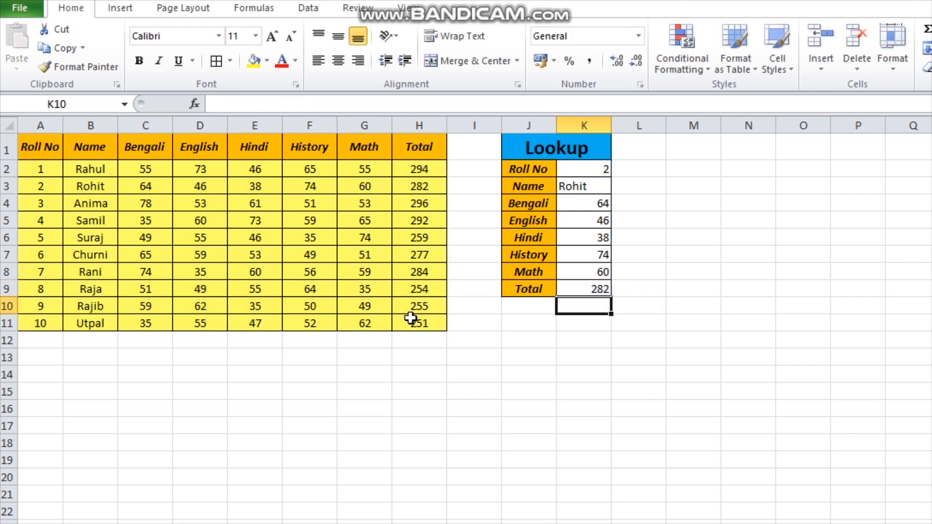
# Test the formulas by setting the Roll No in K2 to 3 and compare the results with row 4 of the marks table
pyautogui.click(599, 171)
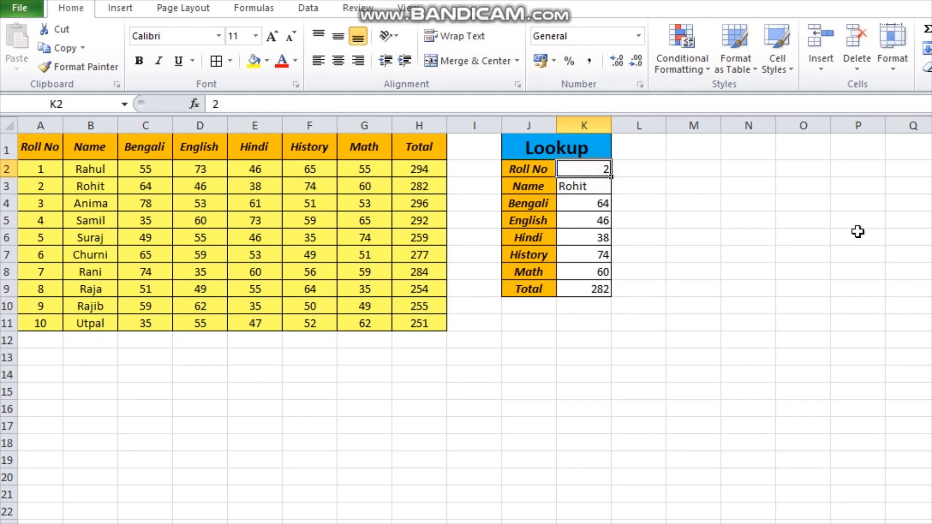
pyautogui.write('3')
pyautogui.press('Return')
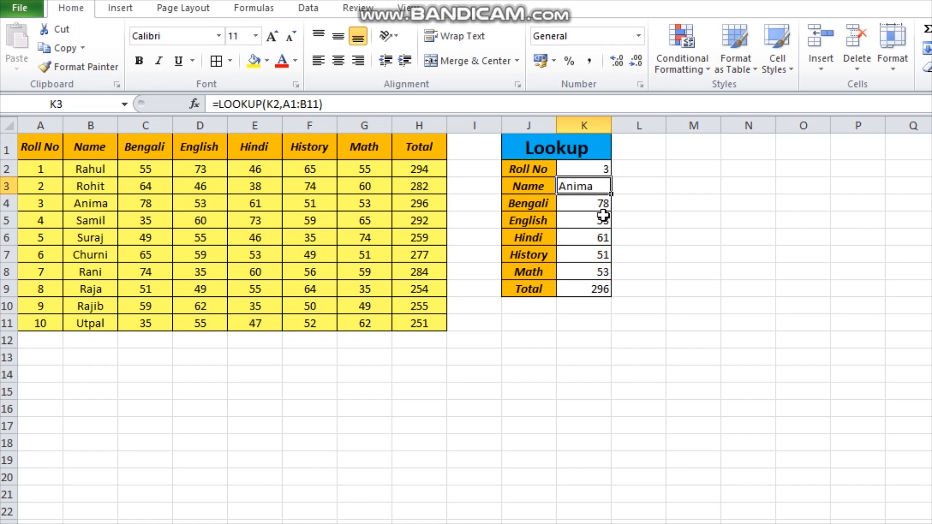
pyautogui.click(37, 202)
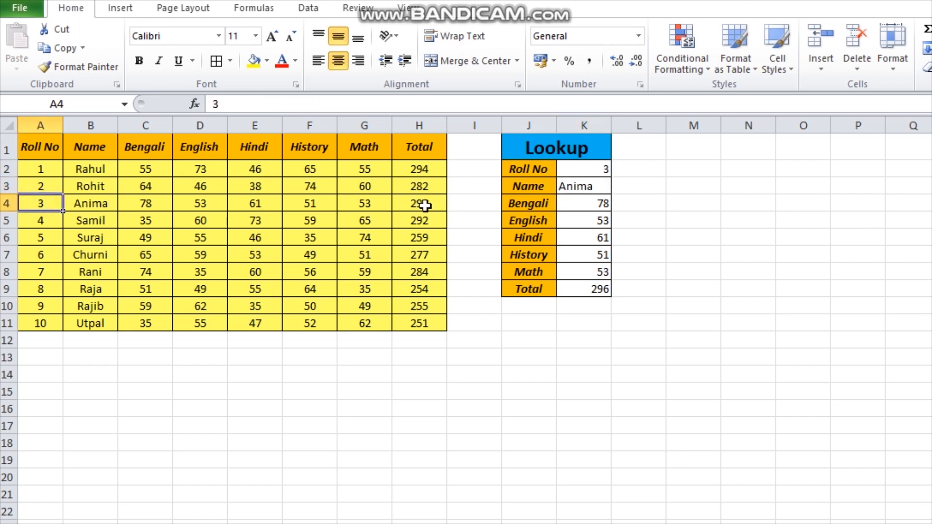
# Set the Roll No in K2 to 7 and compare the results with row 8 of the marks table
pyautogui.click(604, 169)
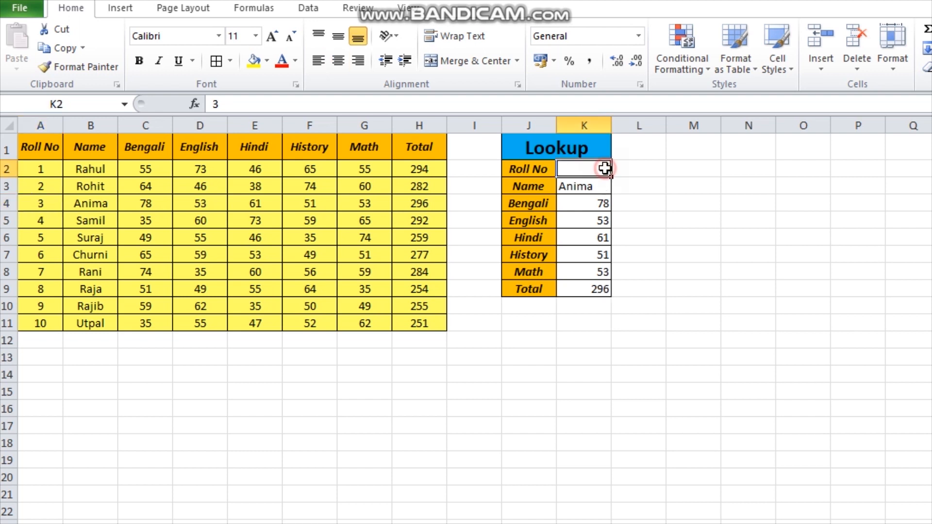
pyautogui.write('7')
pyautogui.press('Return')
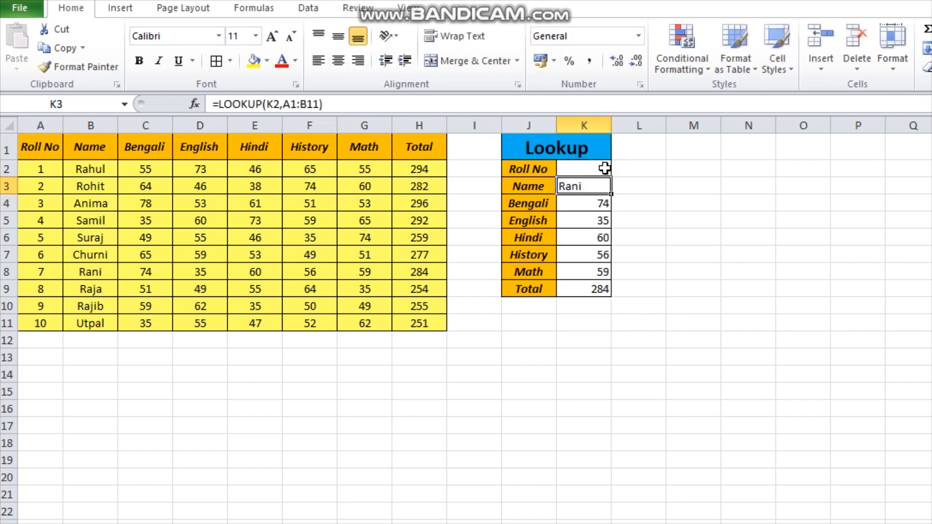
pyautogui.click(80, 274)
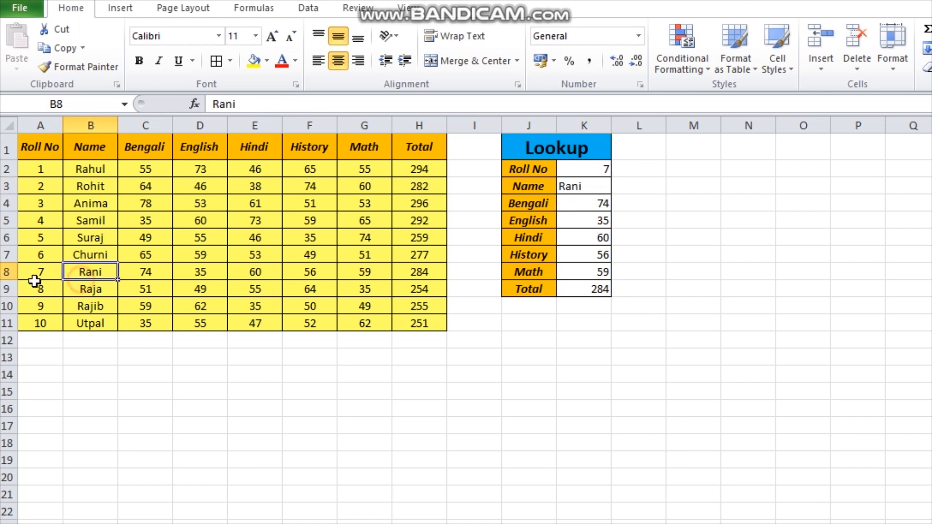